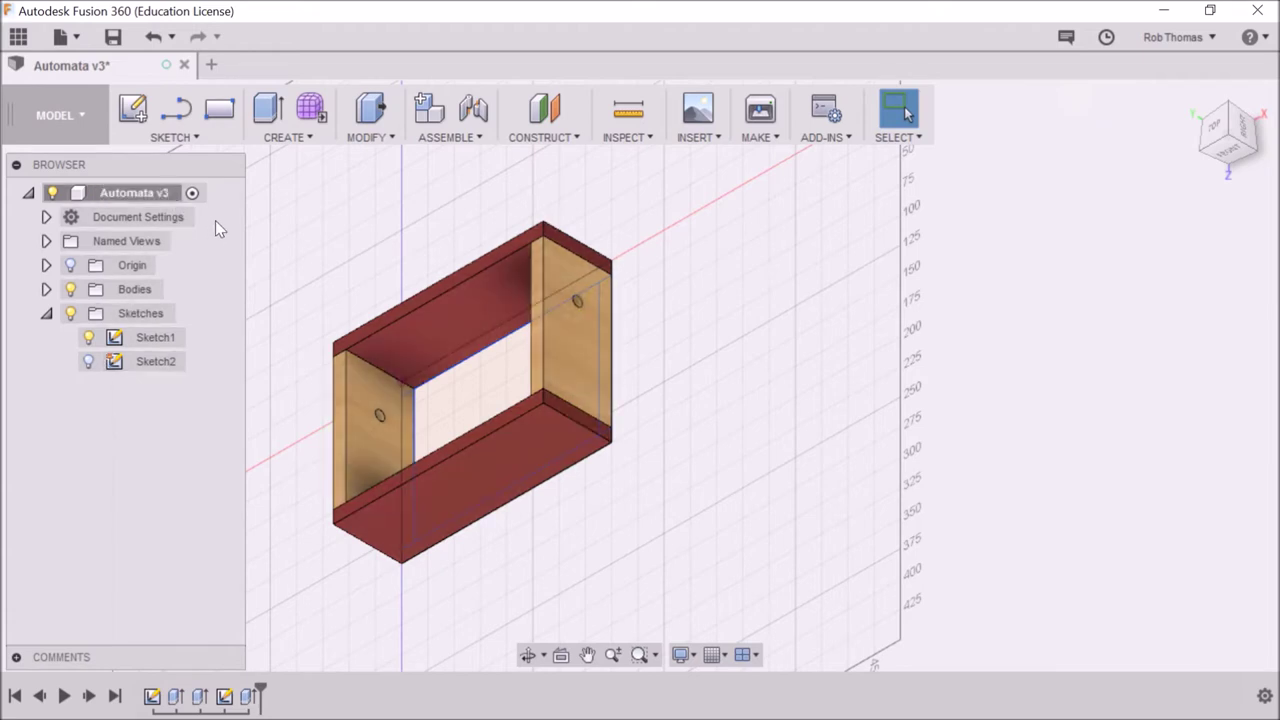
Open the Sketch tool menu for the box frame design.
click(197, 135)
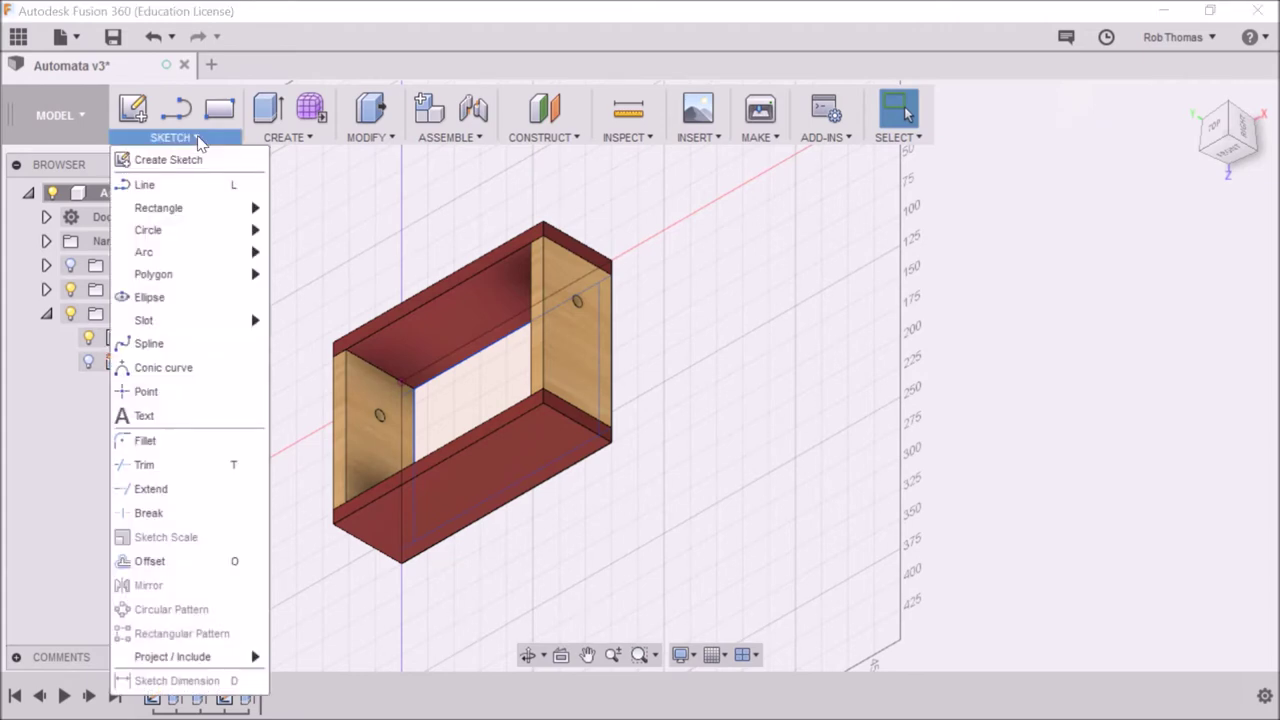
Create a sketch on the right side panel and project its hole circle into it.
mouse_move(190, 660)
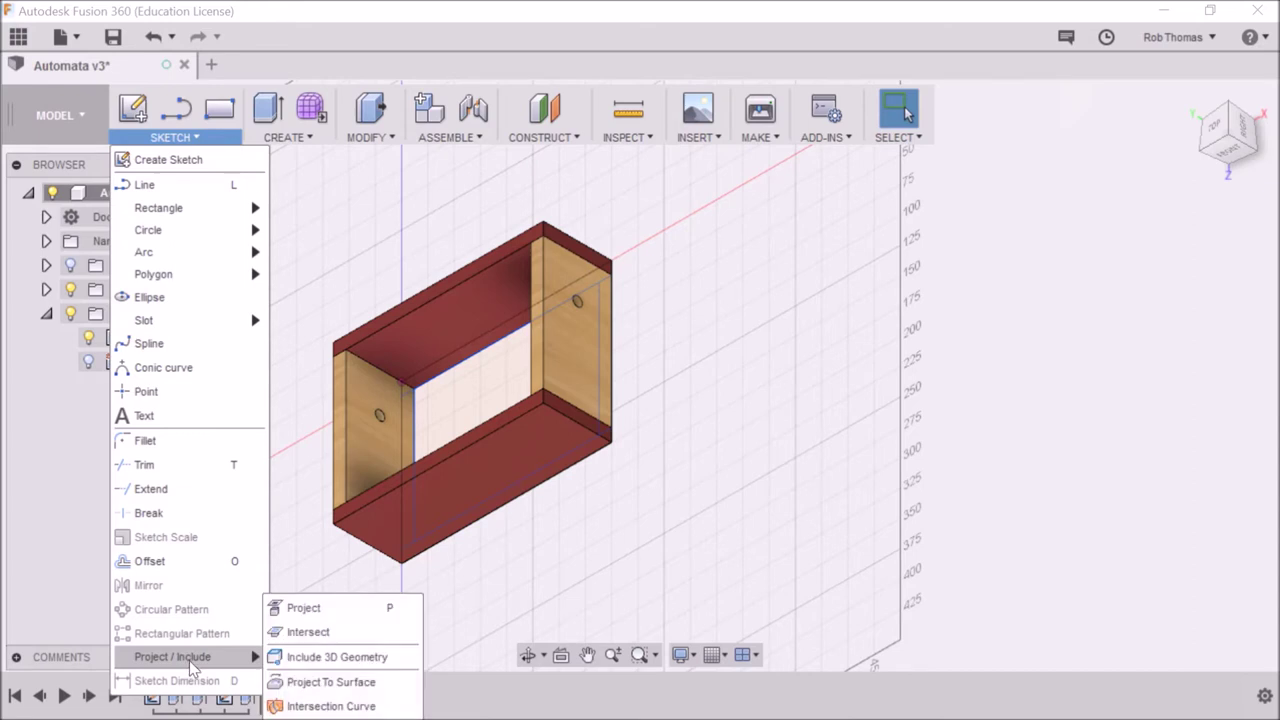
click(298, 610)
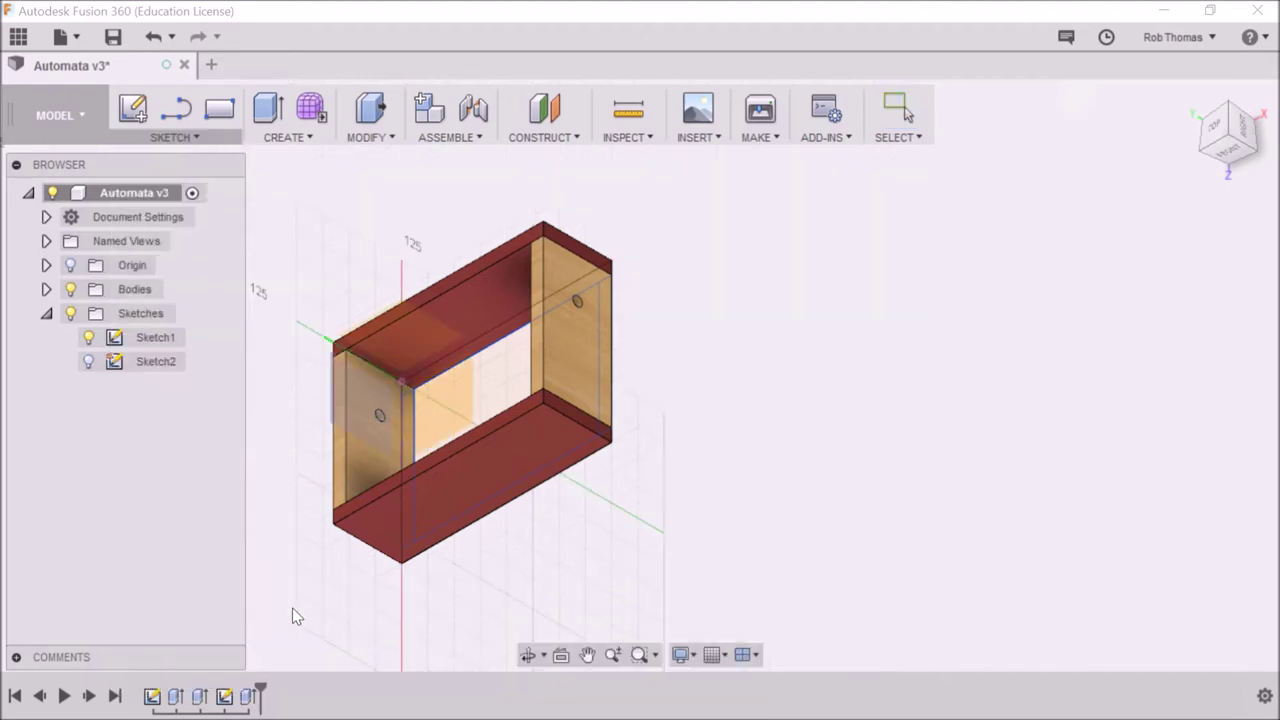
click(513, 421)
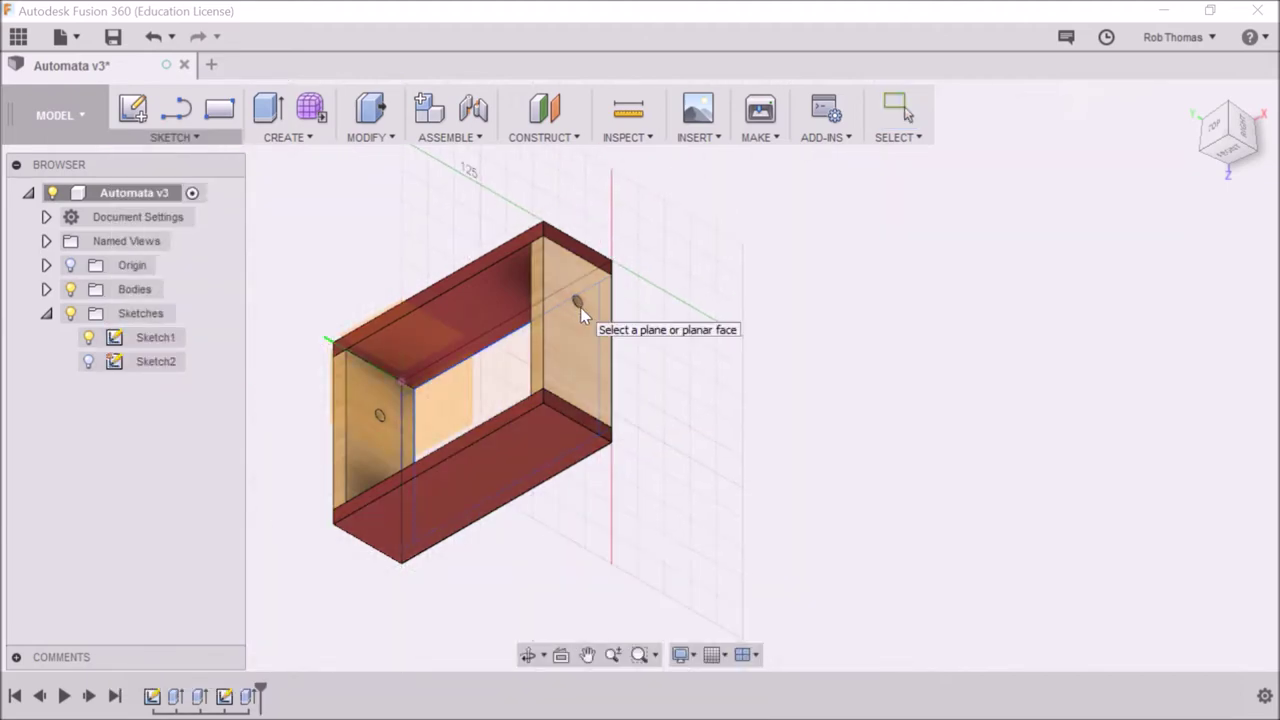
click(580, 307)
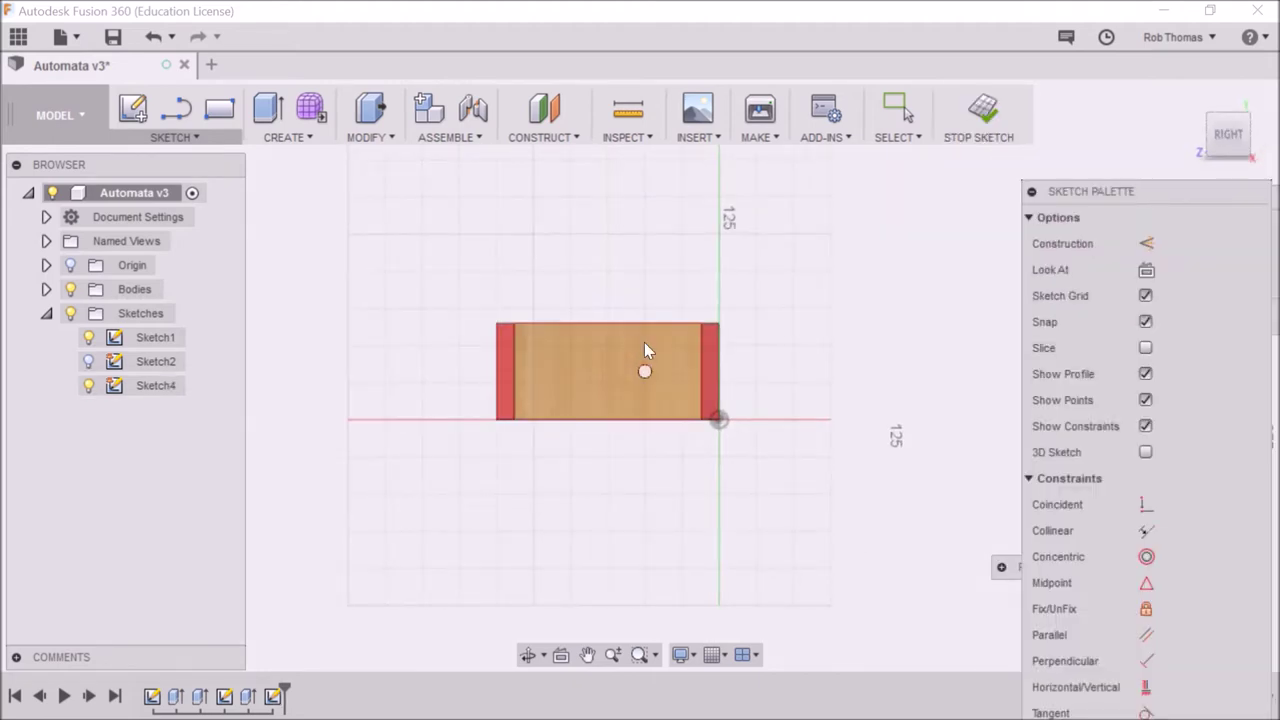
key(p)
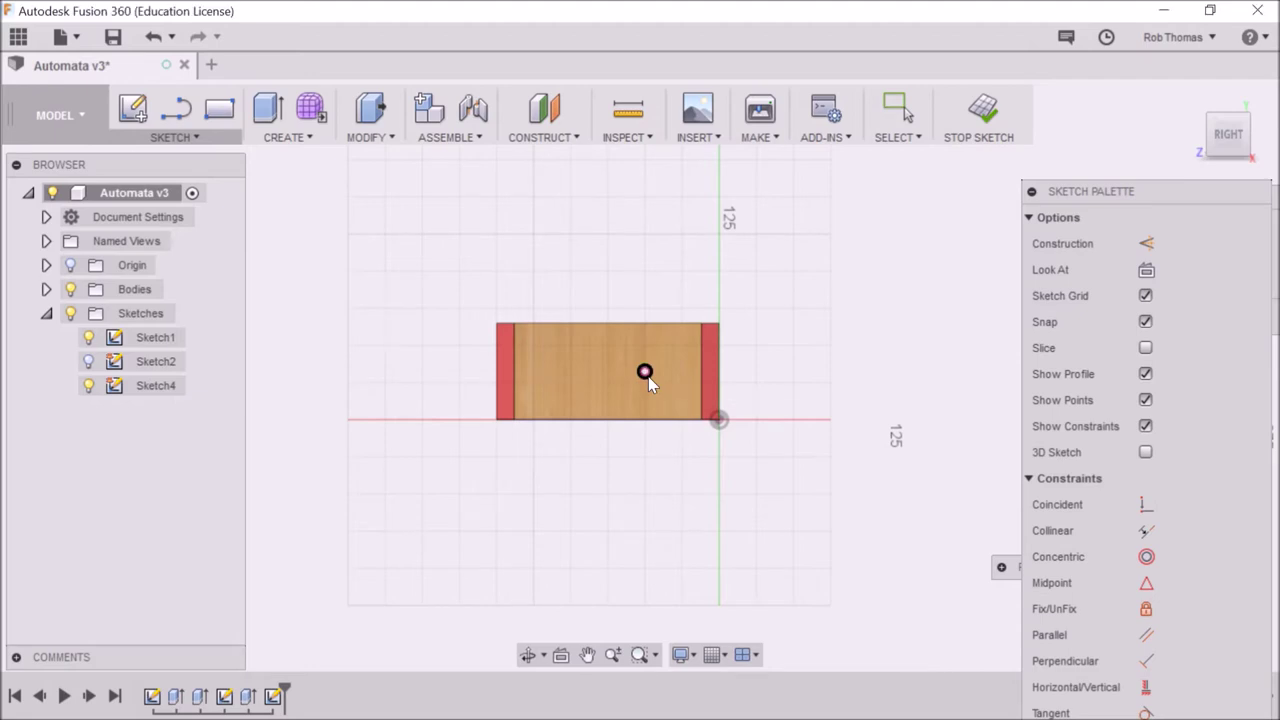
click(645, 372)
Extrude the projected hole circle with Two Sides direction and Side 1 at 12 mm.
click(269, 112)
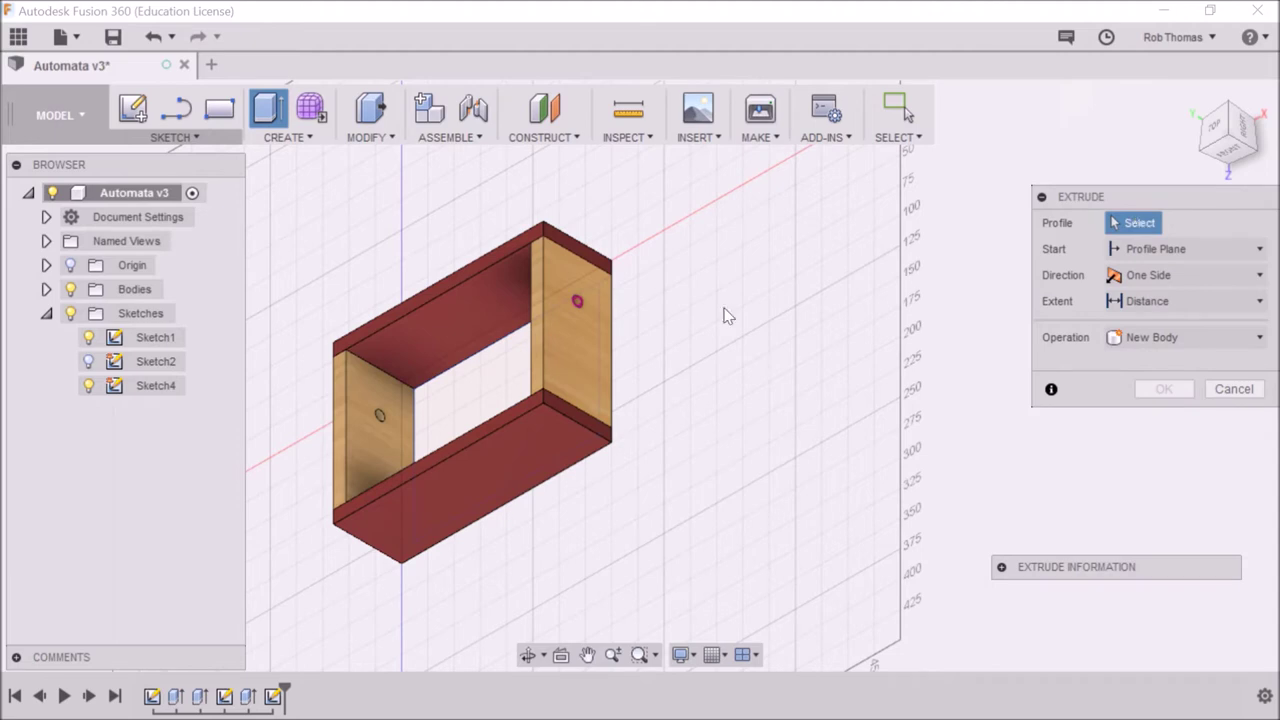
click(579, 303)
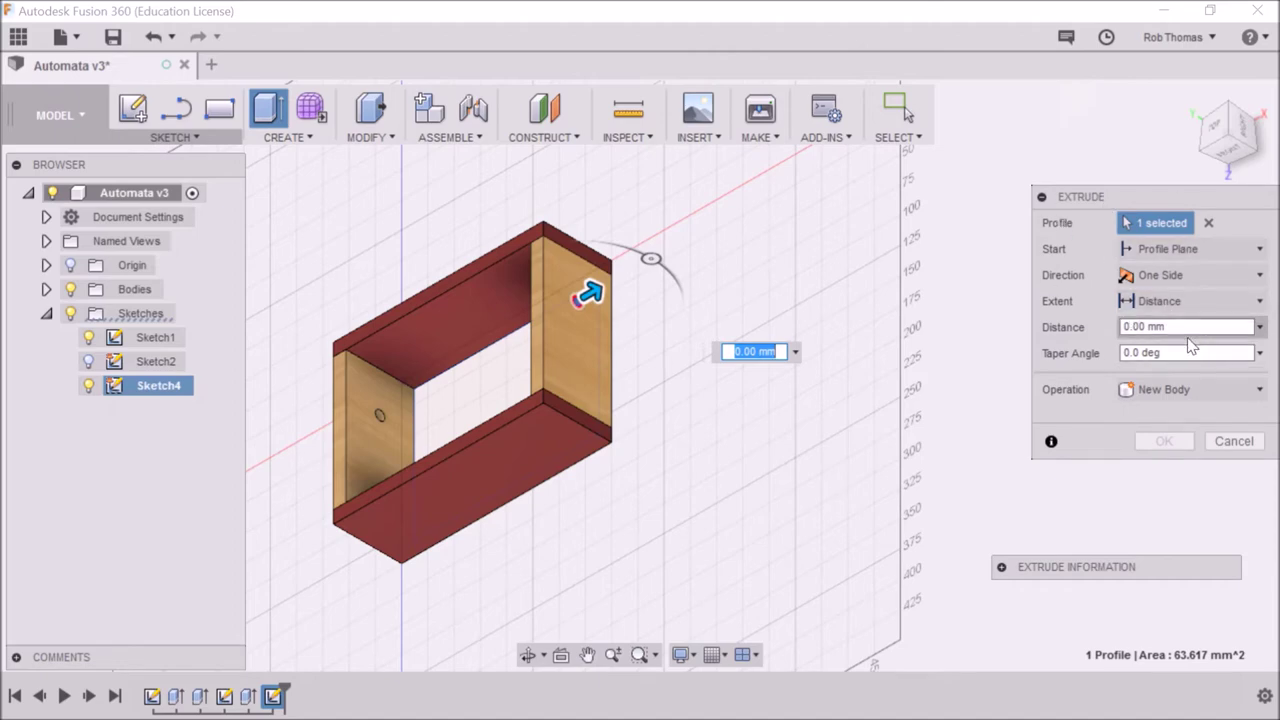
click(1205, 276)
click(1174, 328)
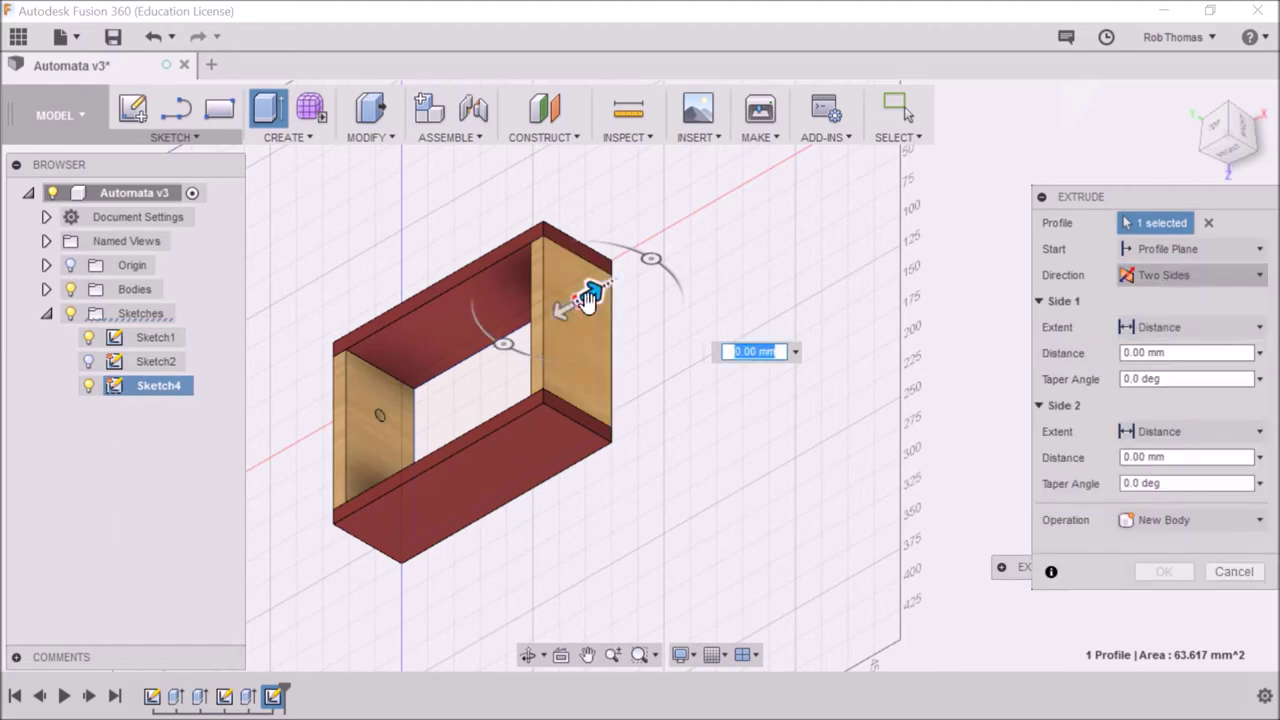
drag(586, 306, 617, 280)
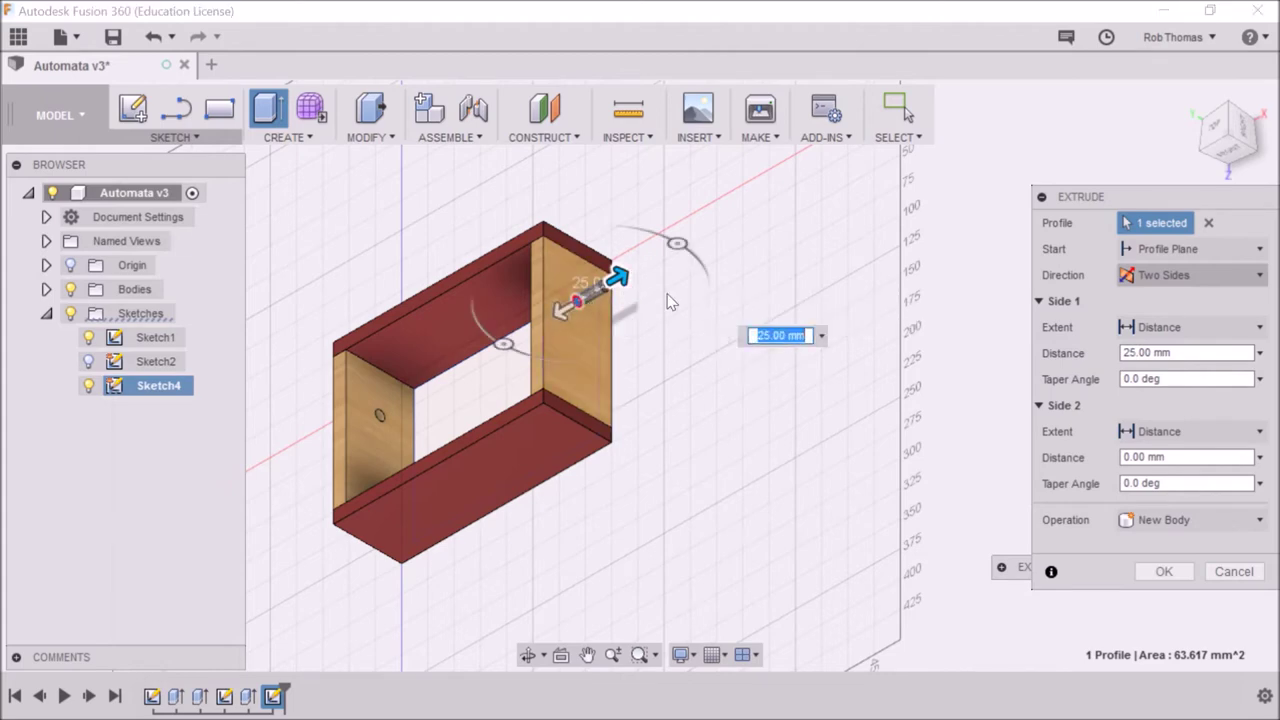
text(12)
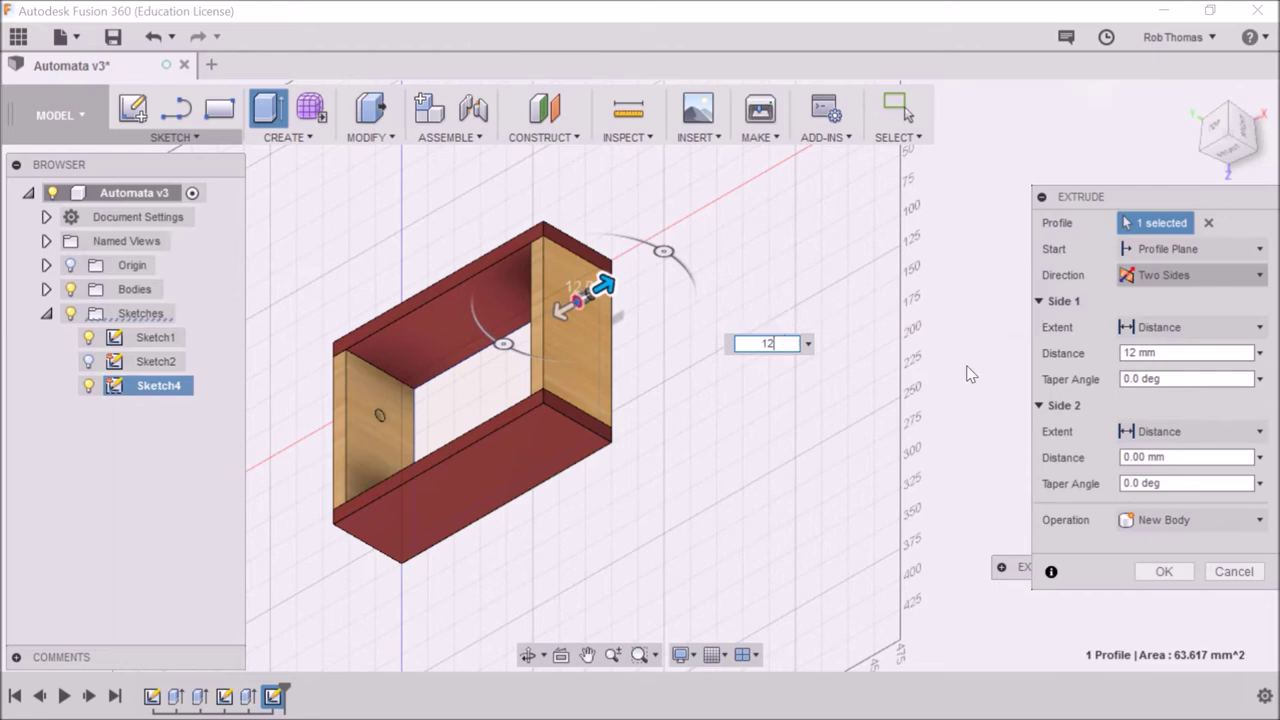
click(1138, 353)
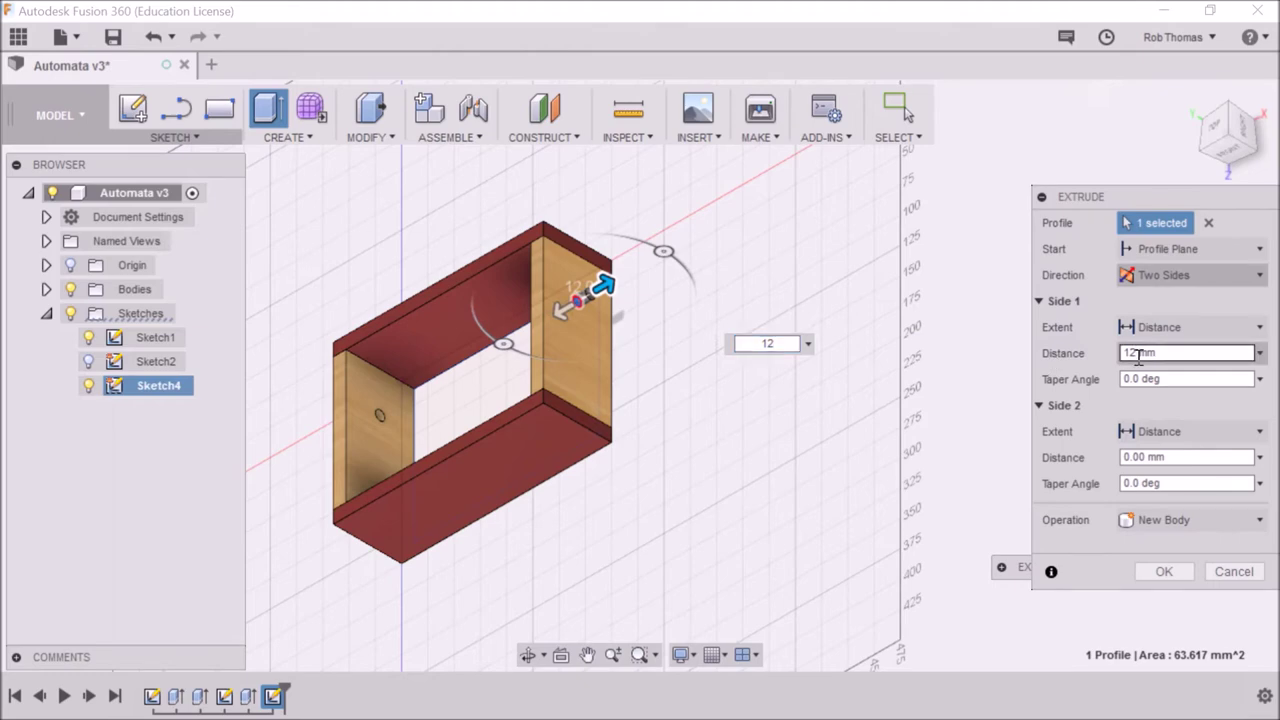
Stretch the extrusion's Side 2 across the box to 205 mm, reaching the far hole.
click(1137, 456)
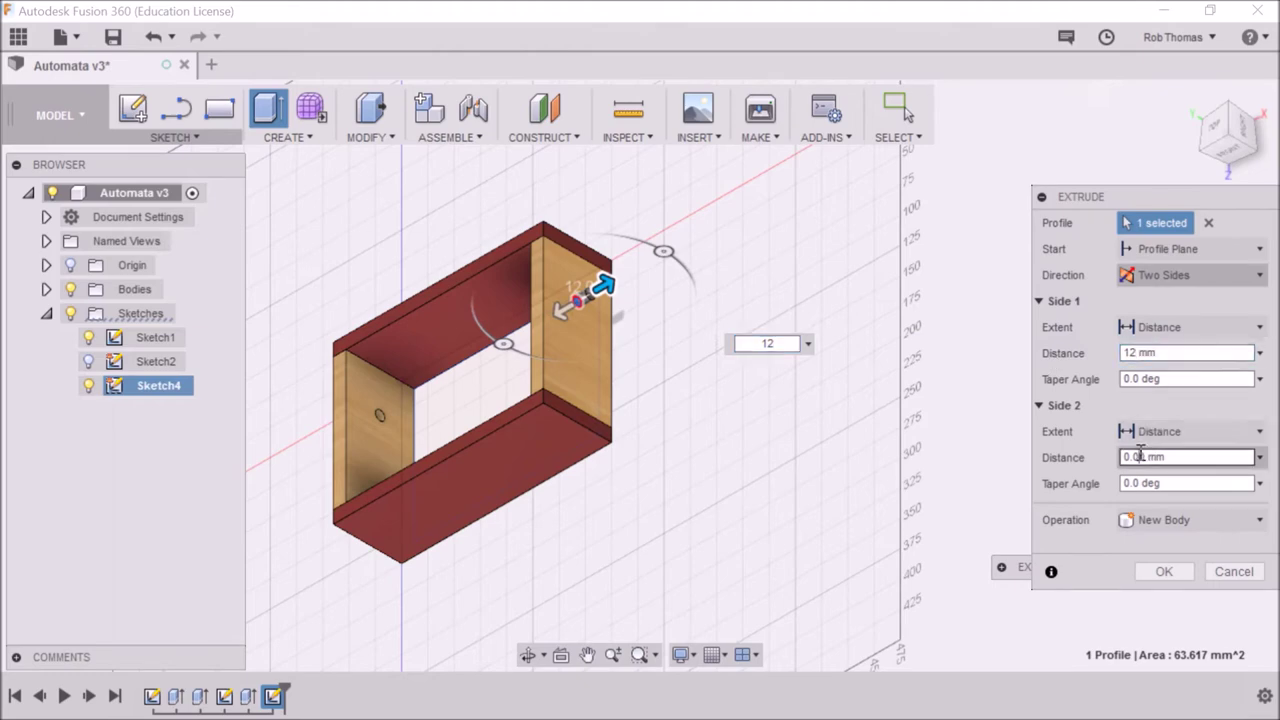
click(558, 318)
drag(558, 318, 345, 425)
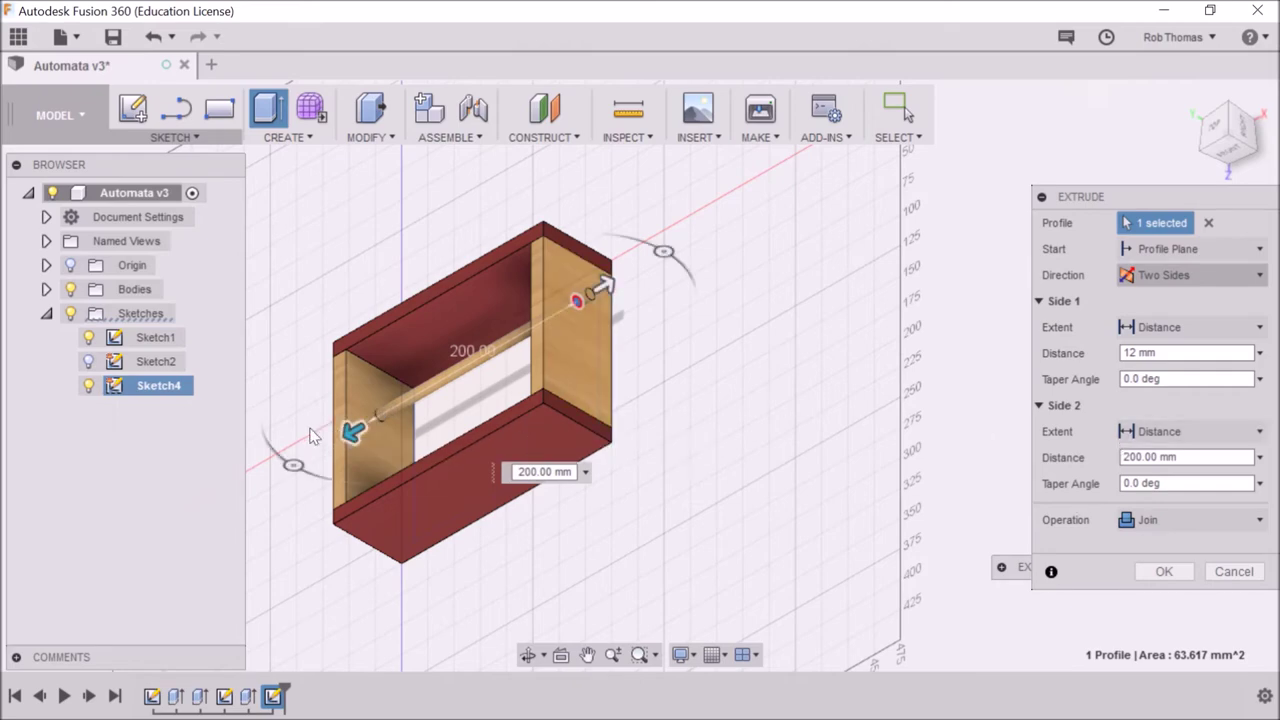
click(1136, 456)
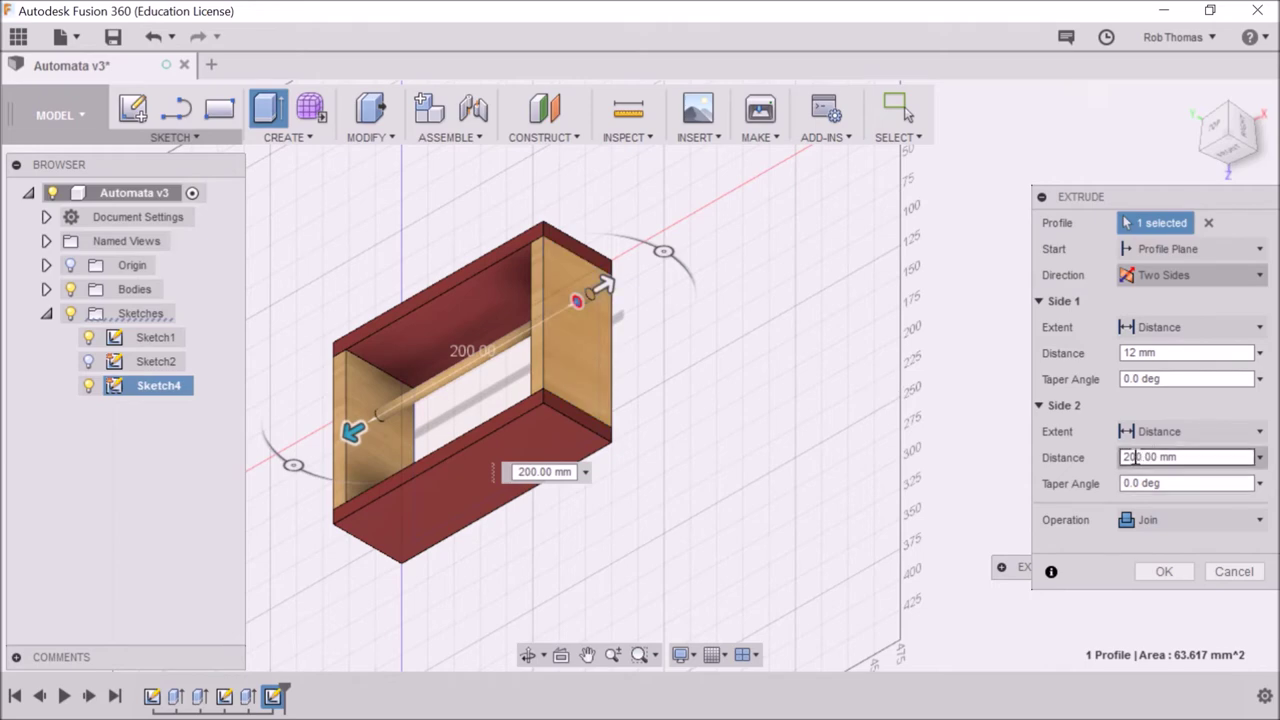
double_click(1136, 457)
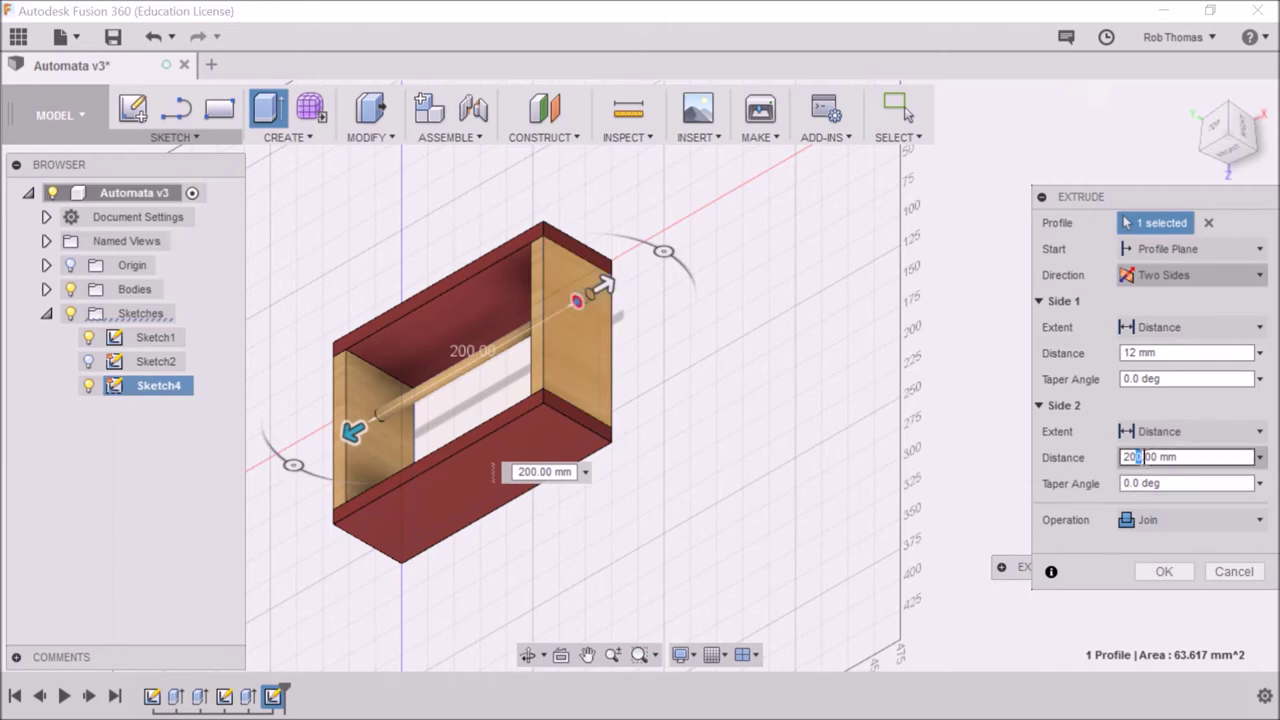
text(5)
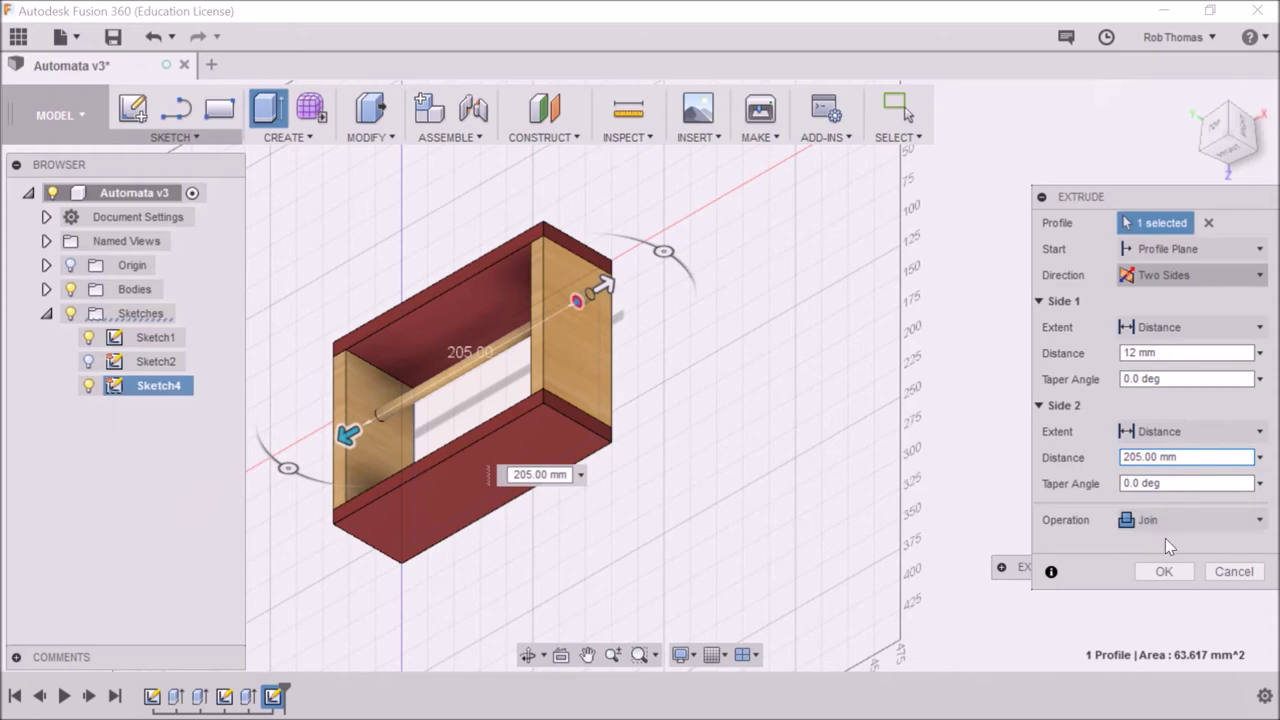
click(1260, 527)
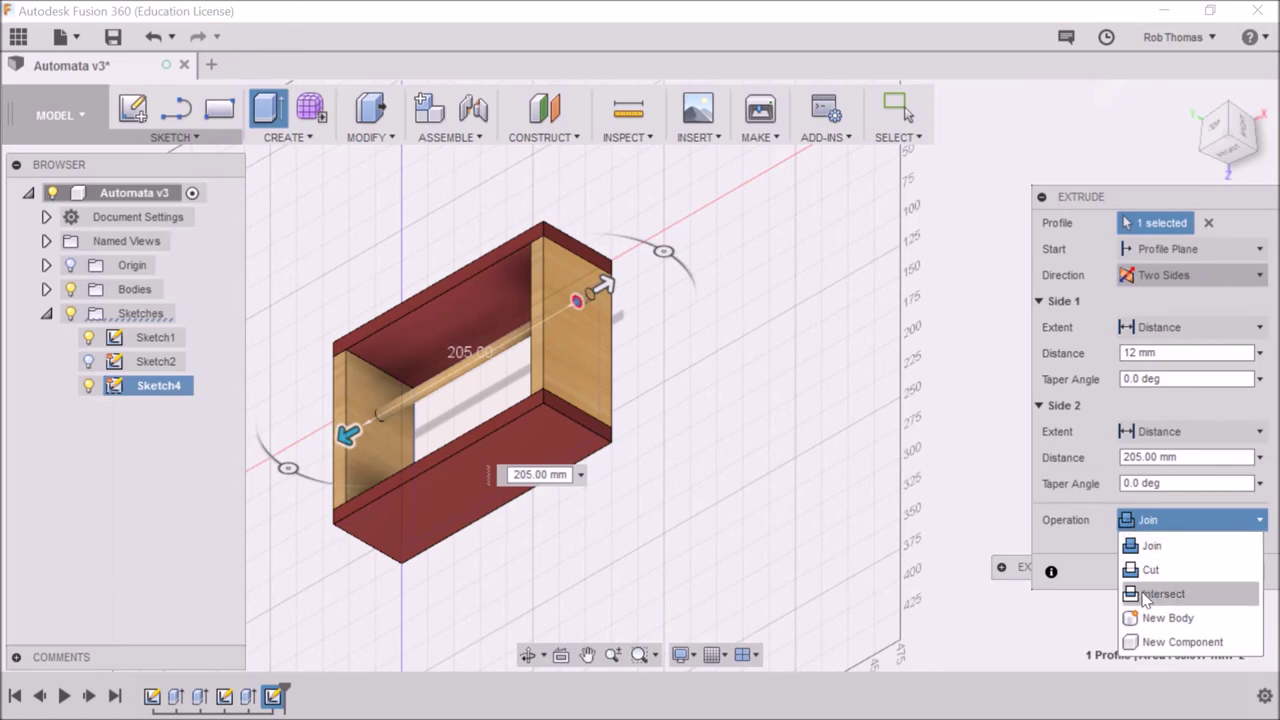
Set the extrude operation to New Component and commit the shaft as Component1:1.
click(1153, 639)
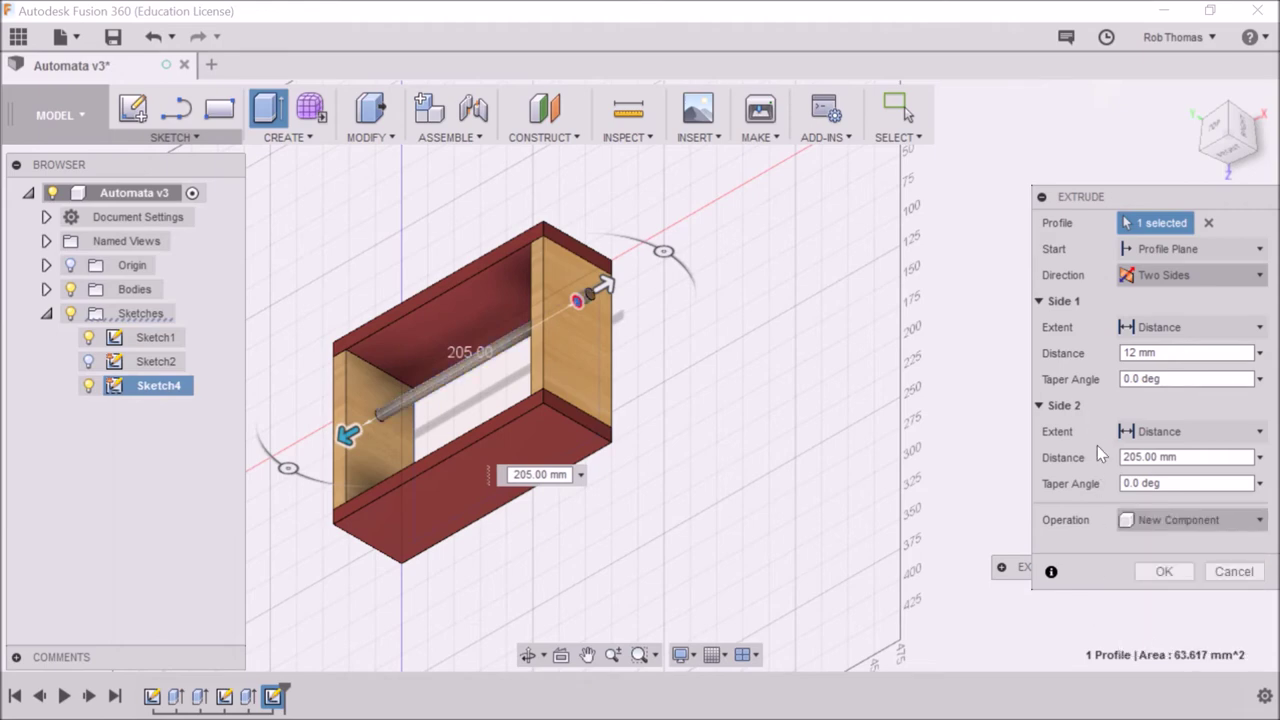
drag(1018, 578, 1037, 631)
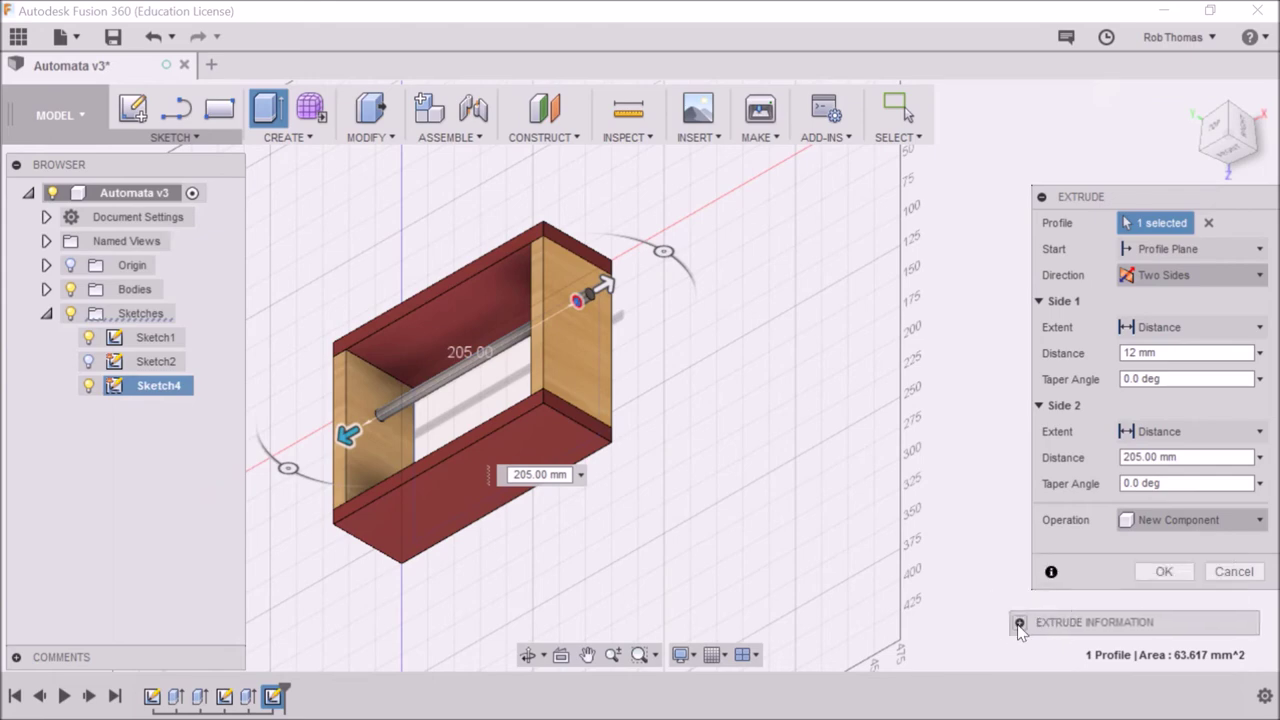
click(1020, 626)
drag(1022, 622, 1097, 620)
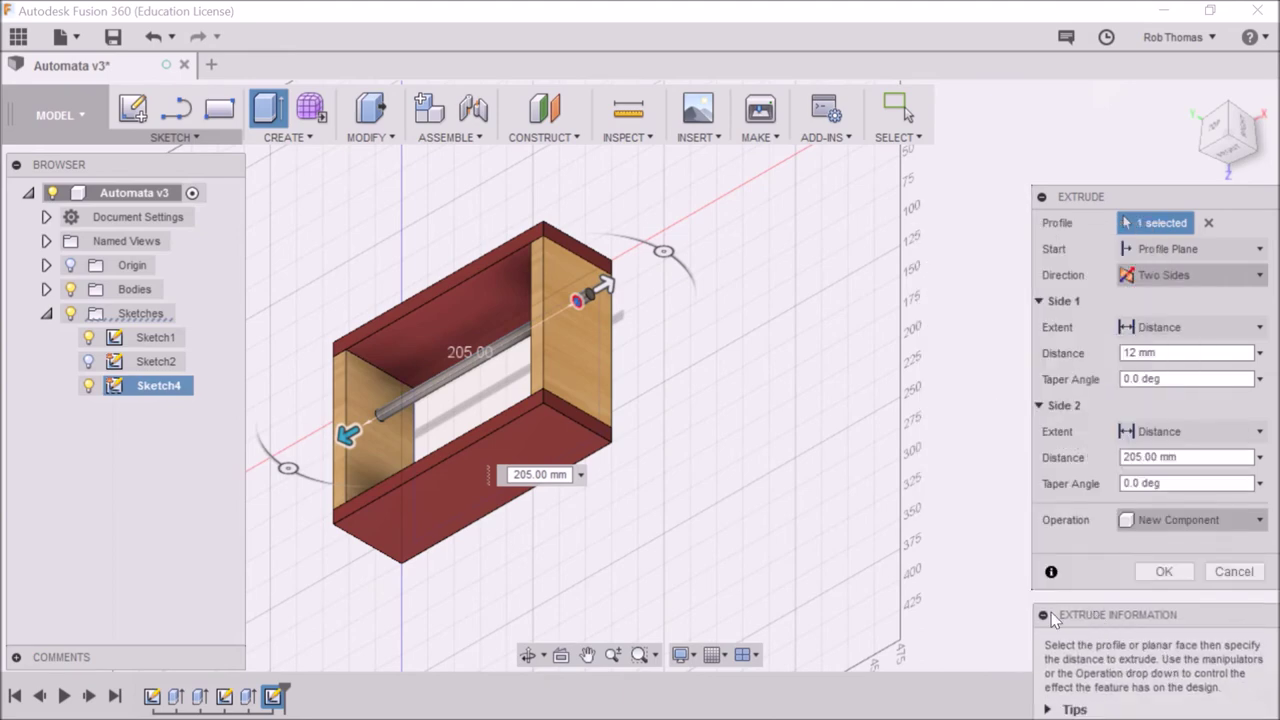
click(1044, 615)
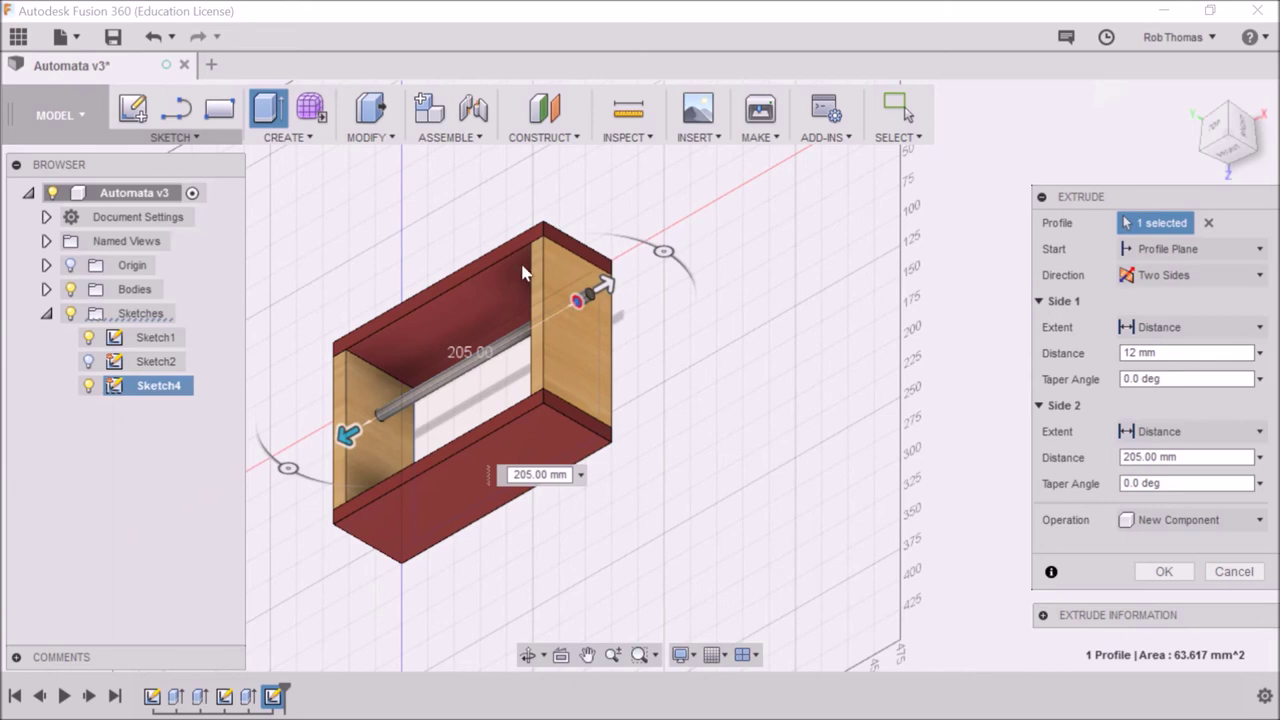
click(1164, 573)
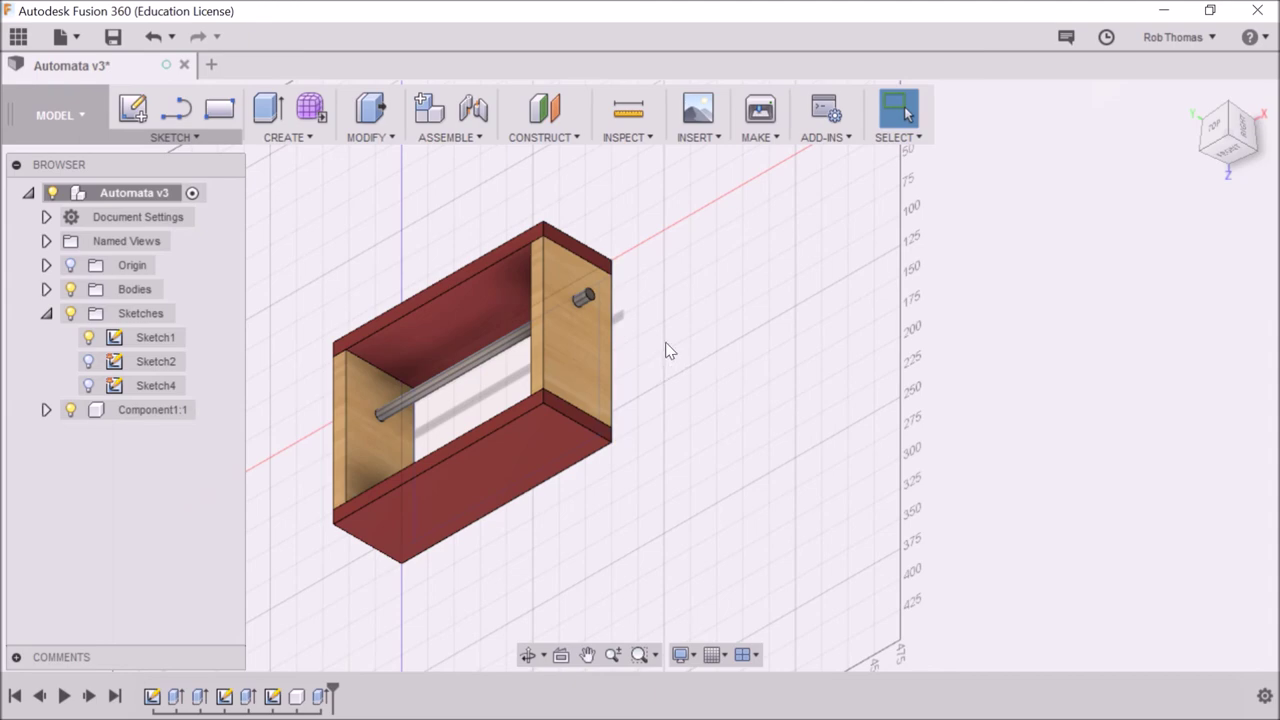
Orbit to the top-front-right ViewCube corner and pan the box and shaft into view.
shift+middle_drag(670, 350, 696, 341)
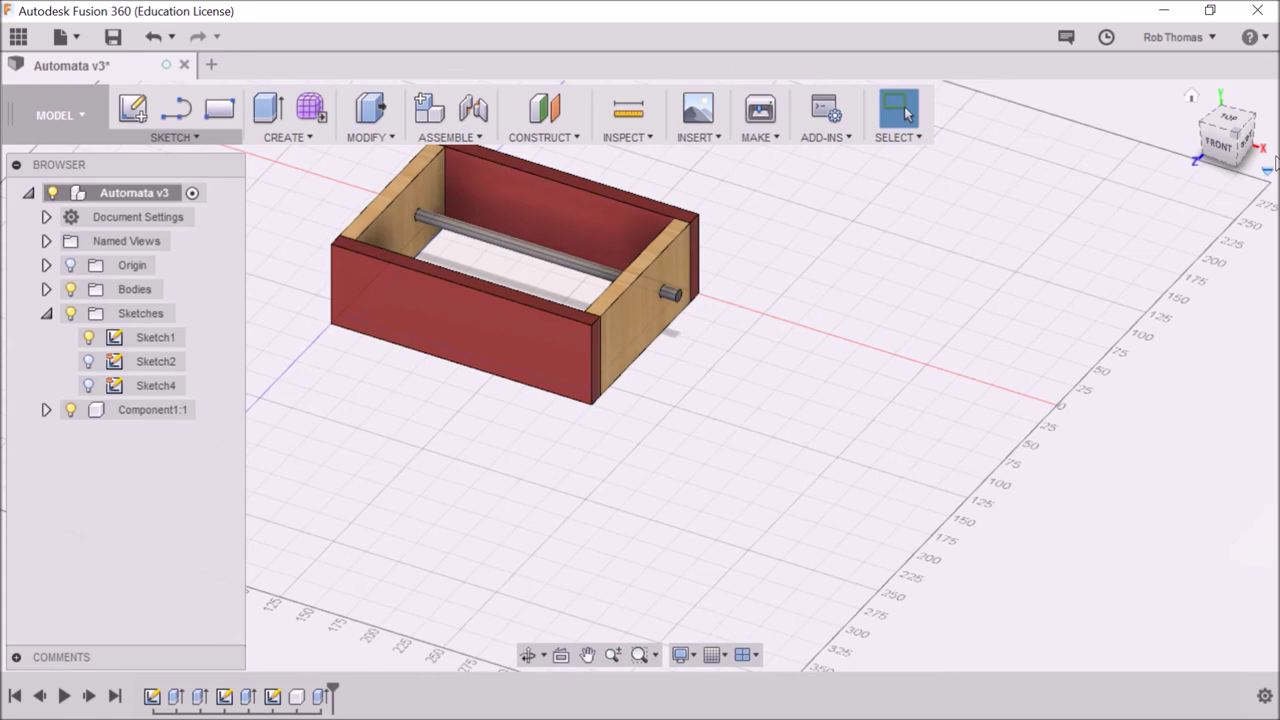
click(1237, 135)
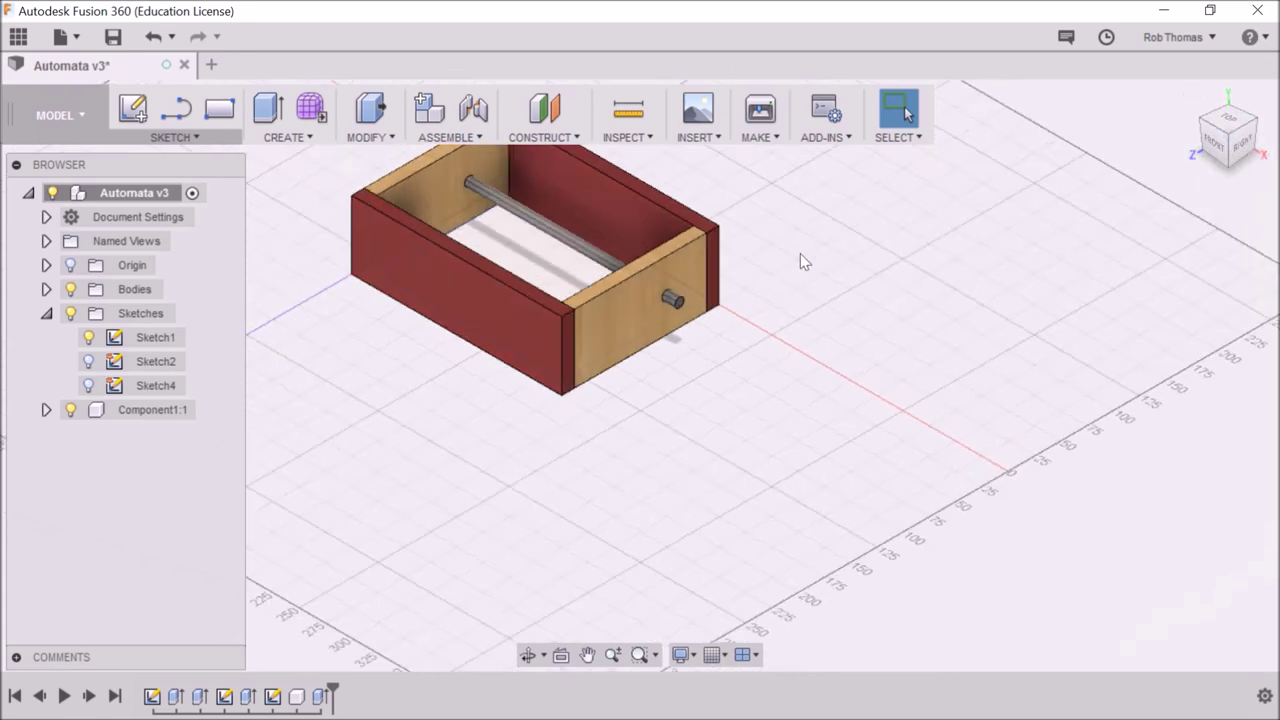
middle_drag(800, 260, 784, 397)
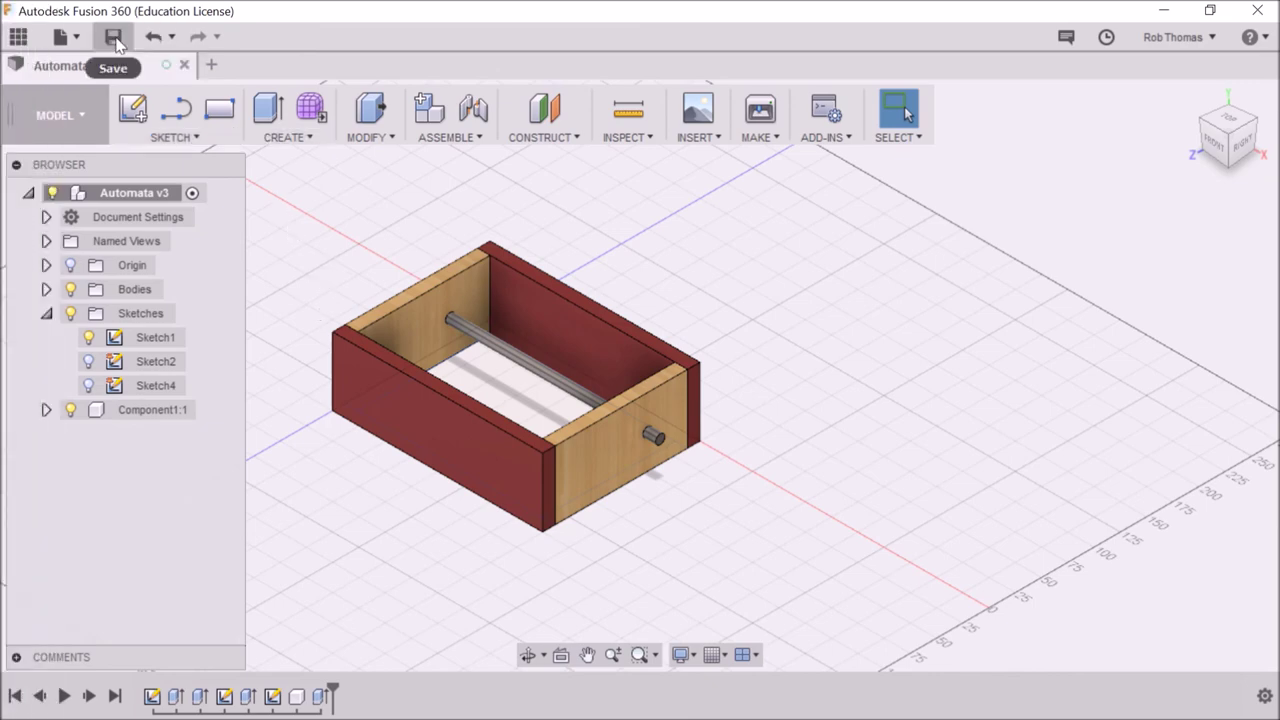
Save Automata as a new version with the description 'End of video #3'.
key(ctrl+s)
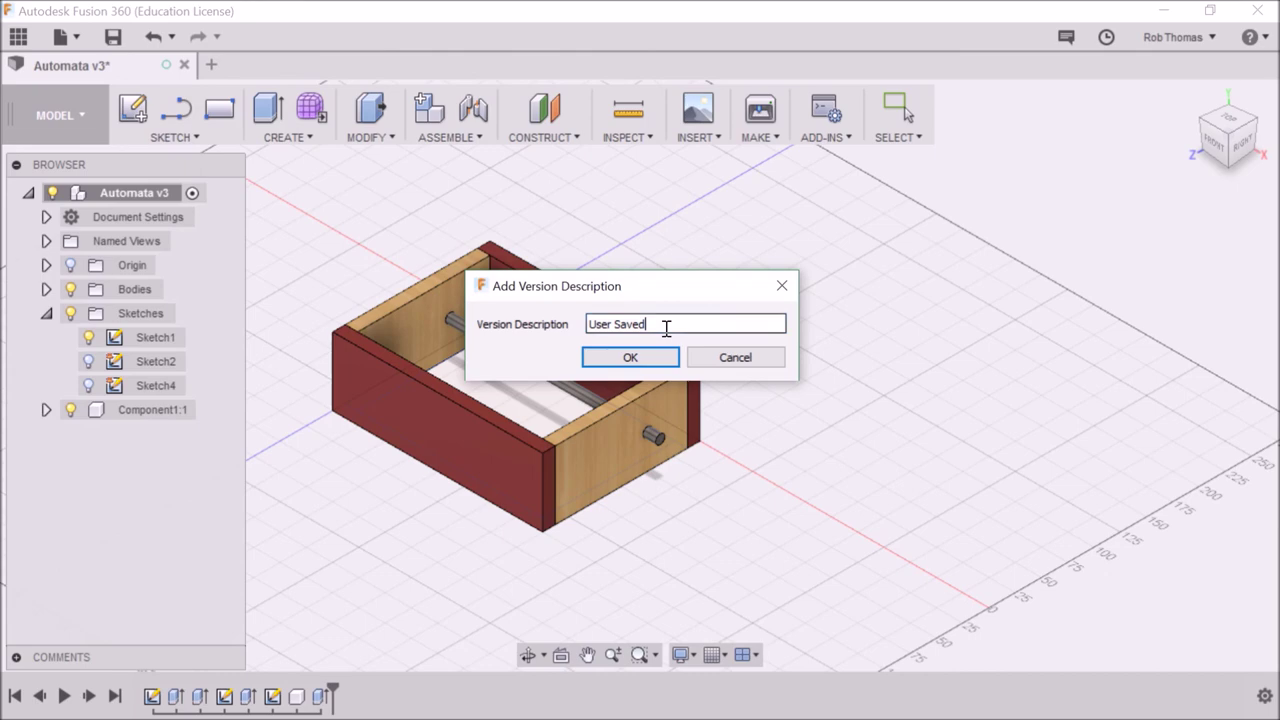
drag(664, 325, 582, 332)
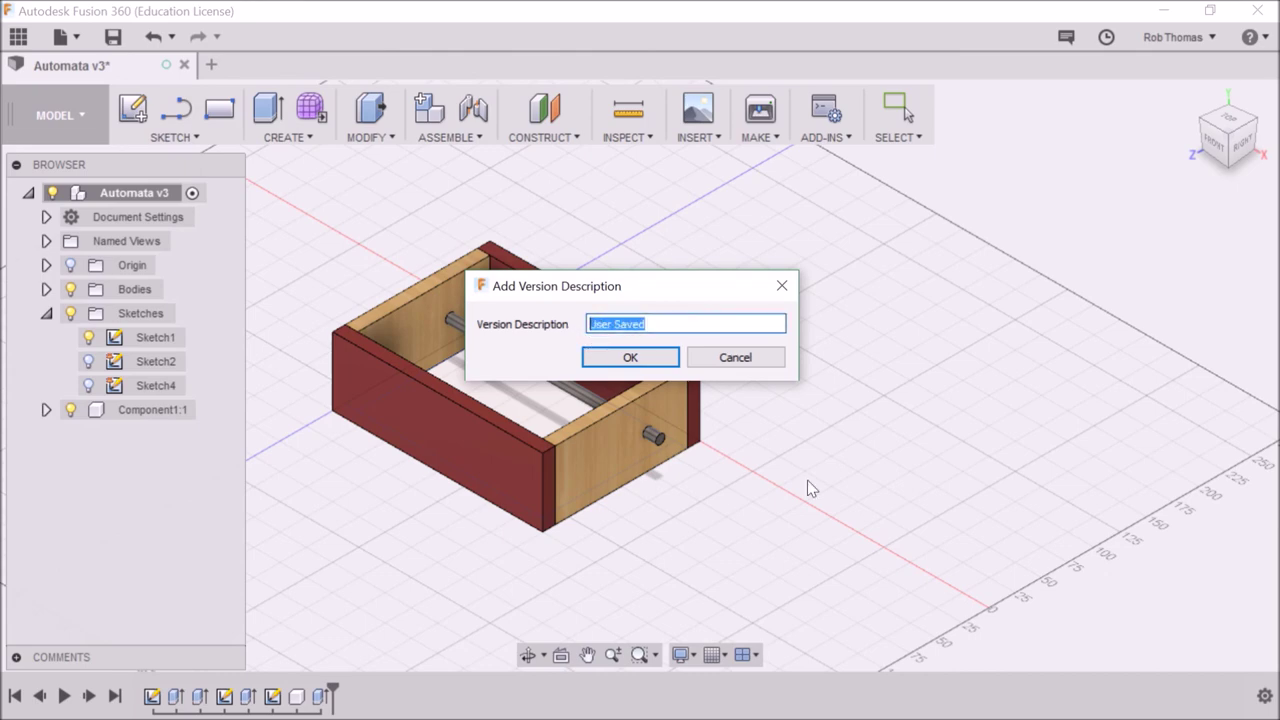
text(End of video )
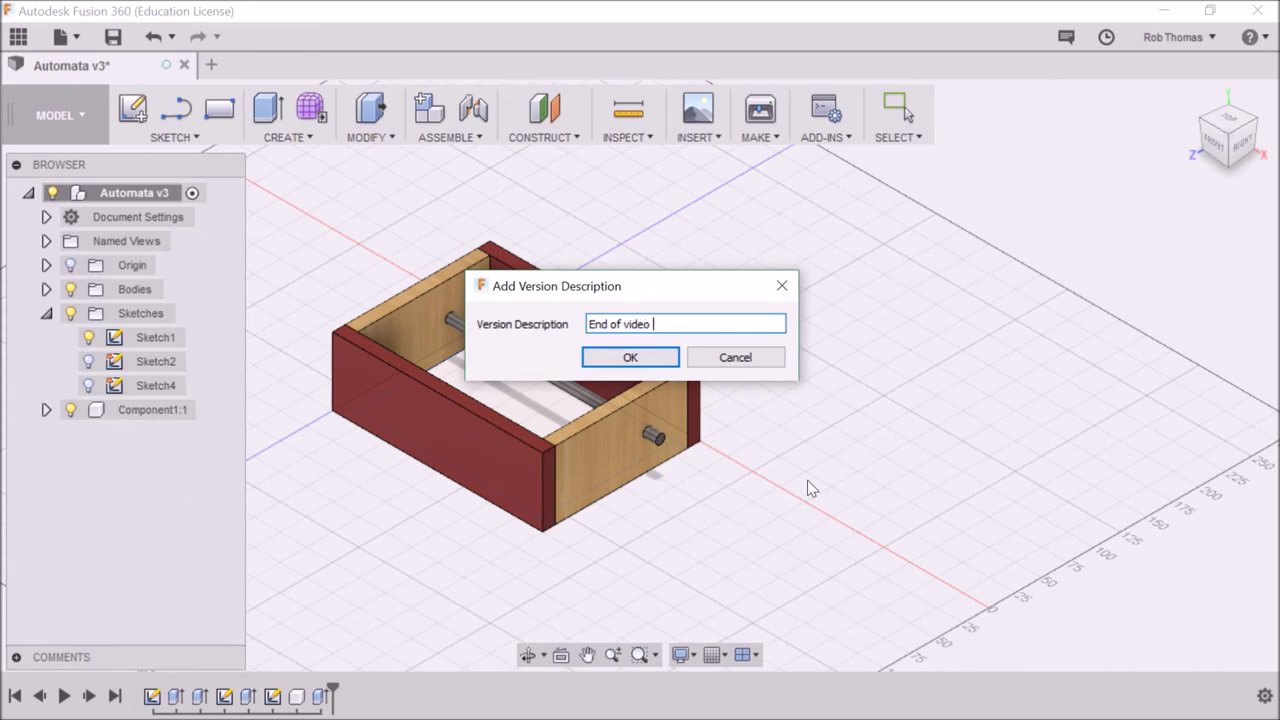
text(#3)
click(665, 362)
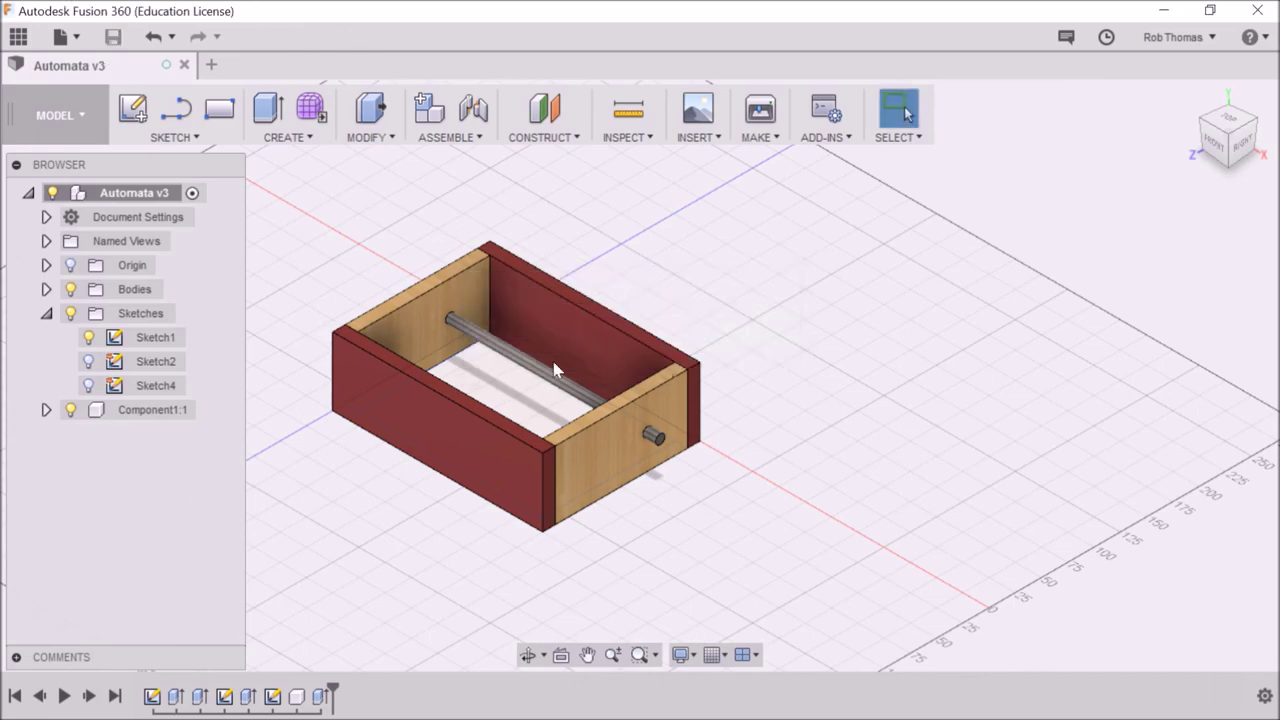